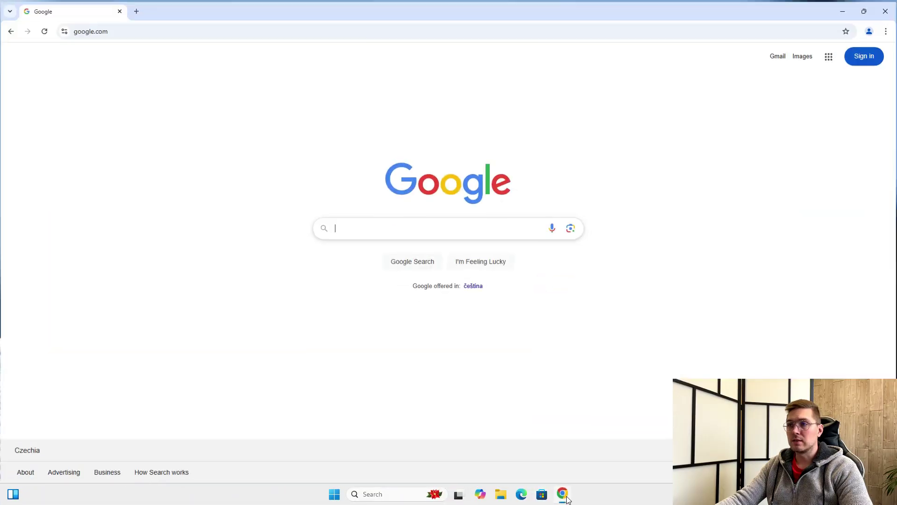
Step: Open the iplogger.org website and consent to its use of personal data
{"action": "left_click", "coordinate": [307, 29]}
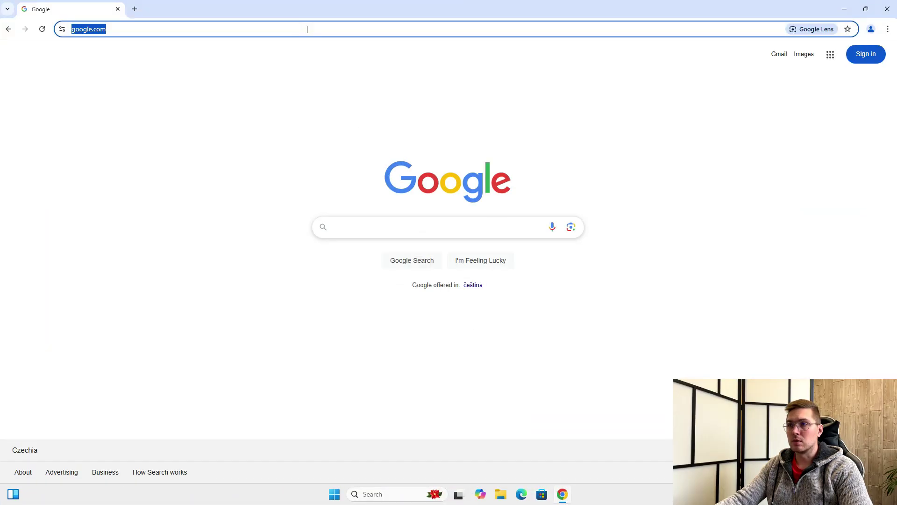
{"action": "type", "text": "iplogge"}
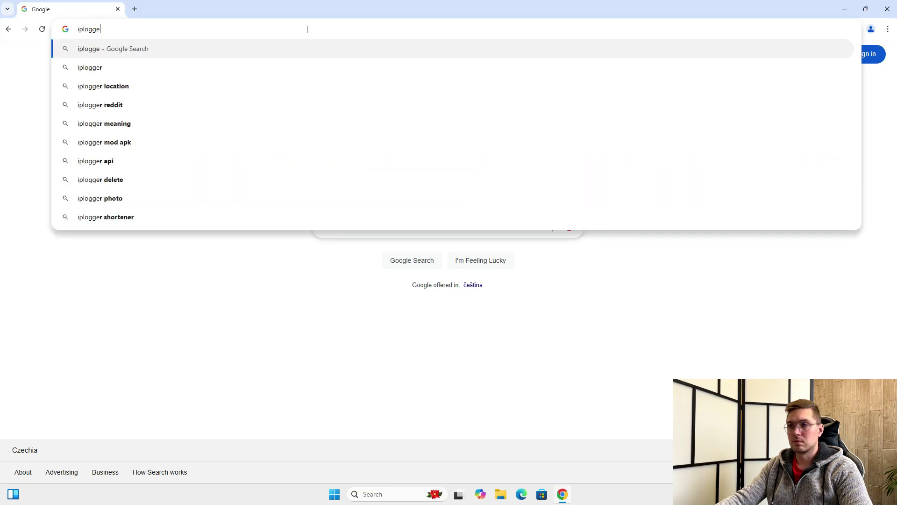
{"action": "type", "text": "r.org"}
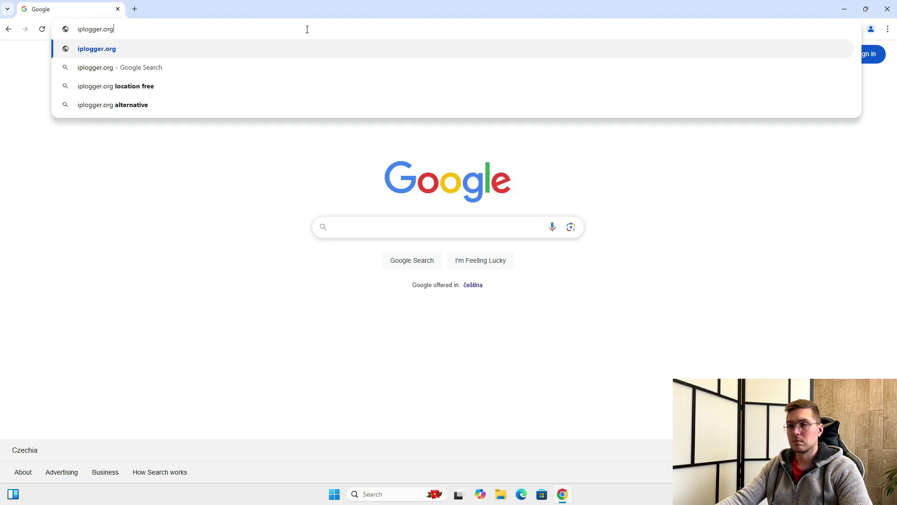
{"action": "key", "text": "Return"}
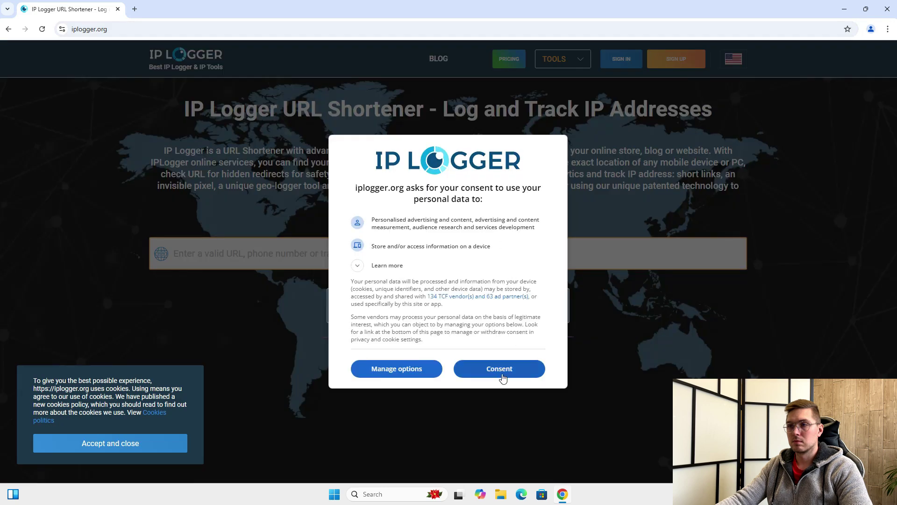
{"action": "left_click", "coordinate": [501, 373]}
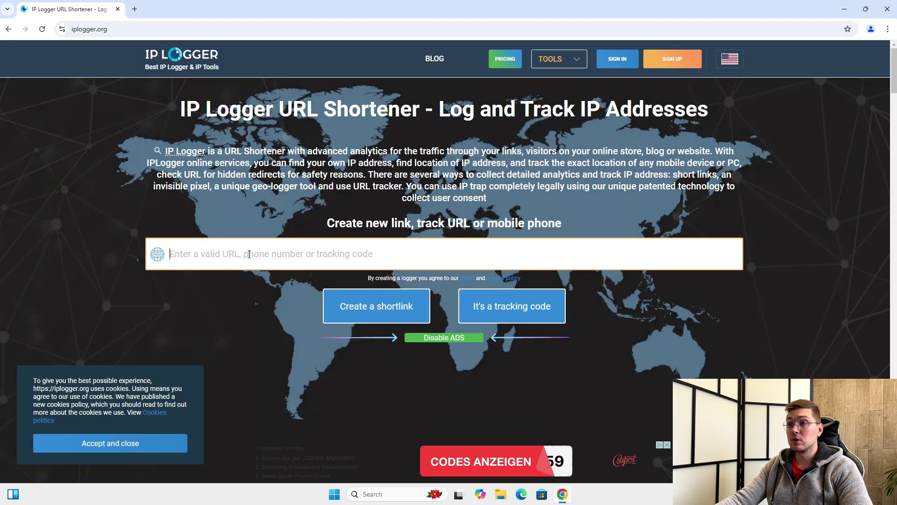
{"action": "left_click", "coordinate": [280, 252]}
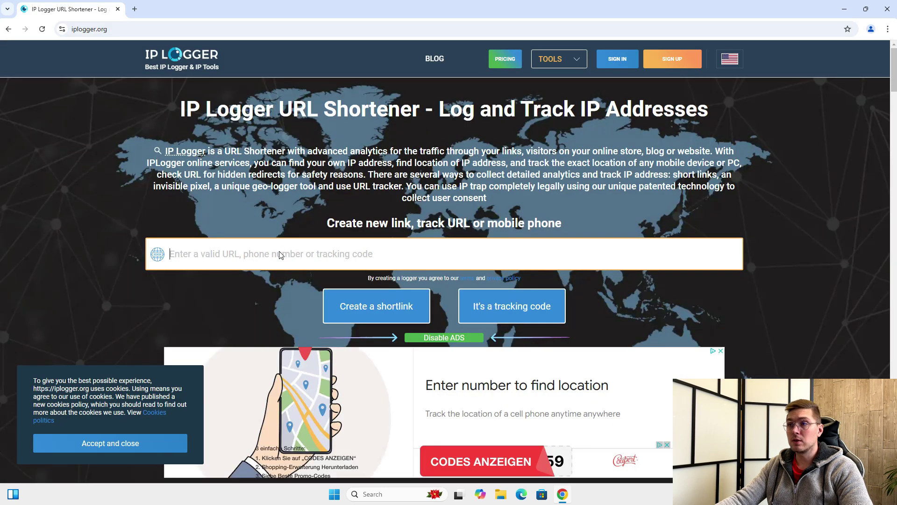
Step: Search for "youtube cars" in a new tab, pause the "Best of Lightning McQueen | Pixar Cars" video and copy its web address
{"action": "left_click", "coordinate": [134, 10]}
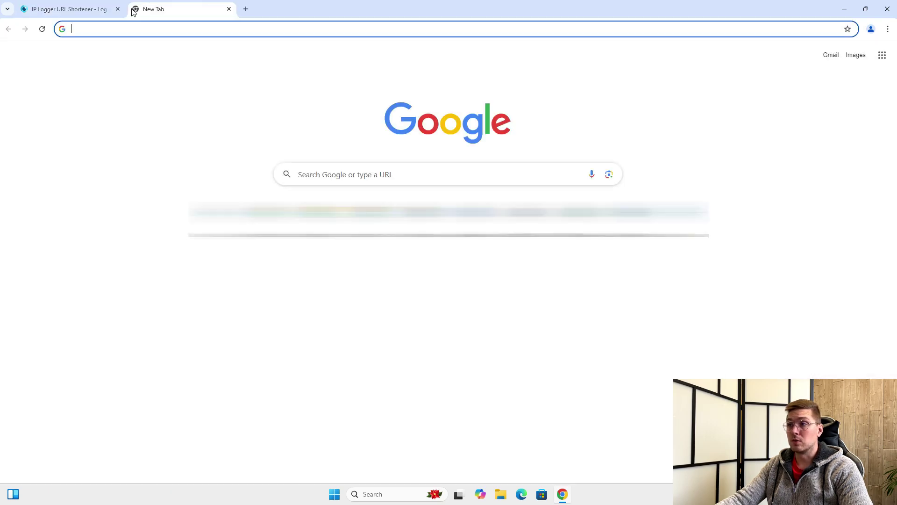
{"action": "type", "text": "youtu"}
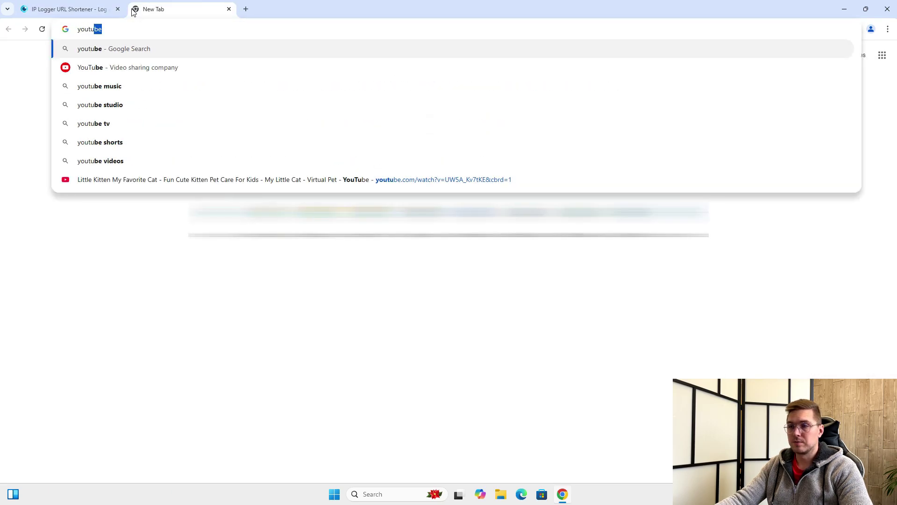
{"action": "type", "text": "be cars"}
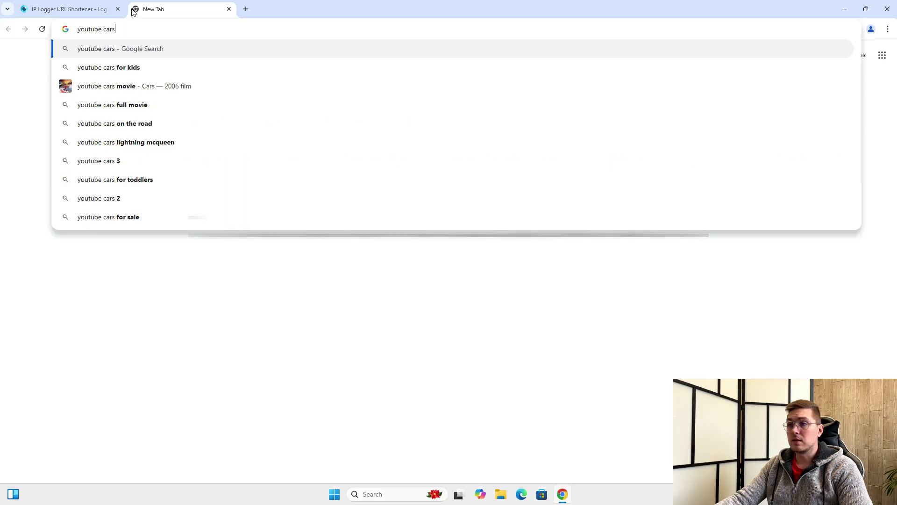
{"action": "key", "text": "Return"}
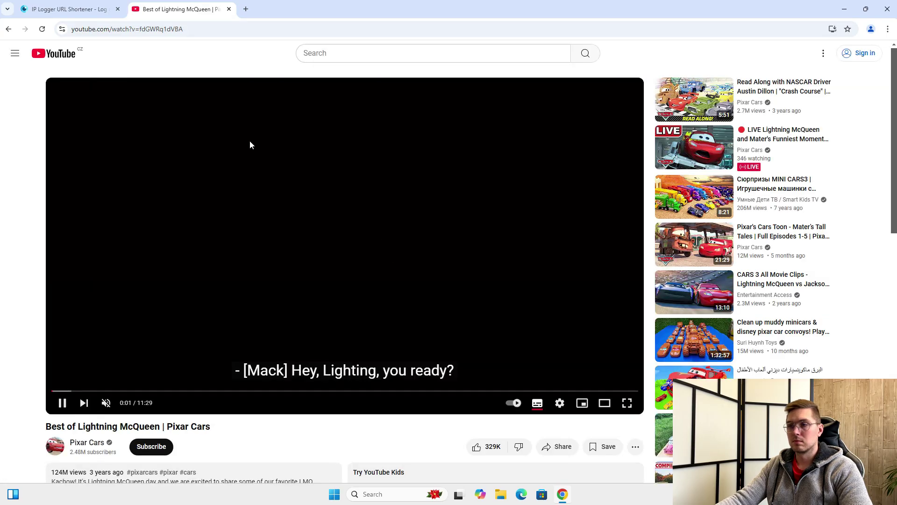
{"action": "left_click", "coordinate": [250, 140]}
{"action": "left_click", "coordinate": [174, 30]}
{"action": "key", "text": "ctrl+c"}
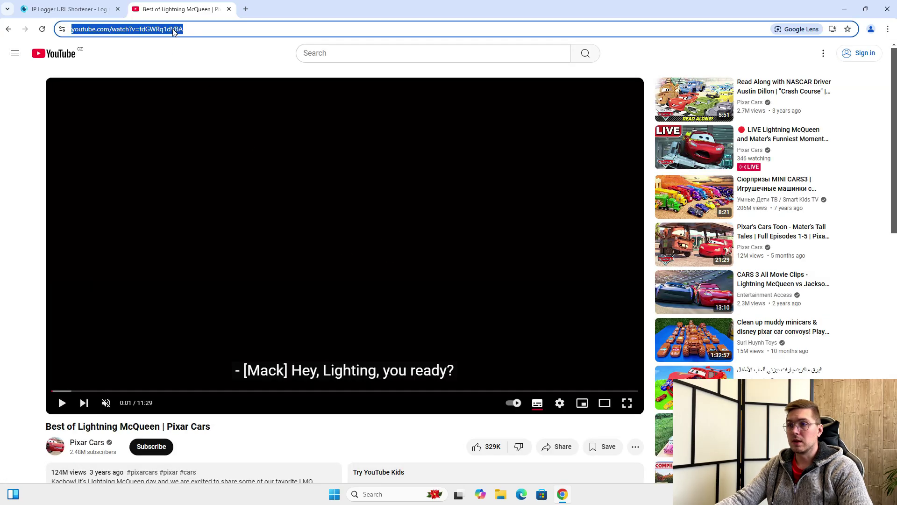
Step: Create an IP Logger shortlink for the copied YouTube video address, agreeing to the Terms of Use and Privacy Policy
{"action": "left_click", "coordinate": [71, 9]}
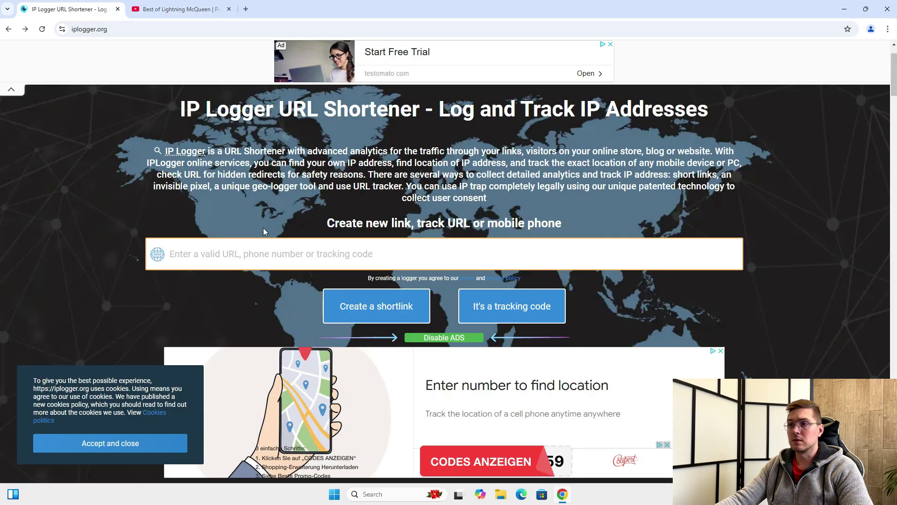
{"action": "left_click", "coordinate": [339, 255]}
{"action": "key", "text": "ctrl+v"}
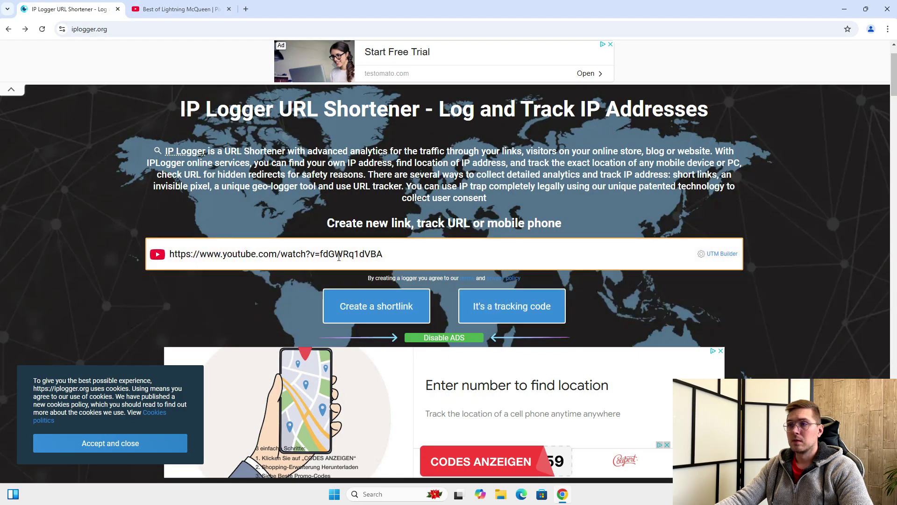
{"action": "left_click", "coordinate": [380, 306]}
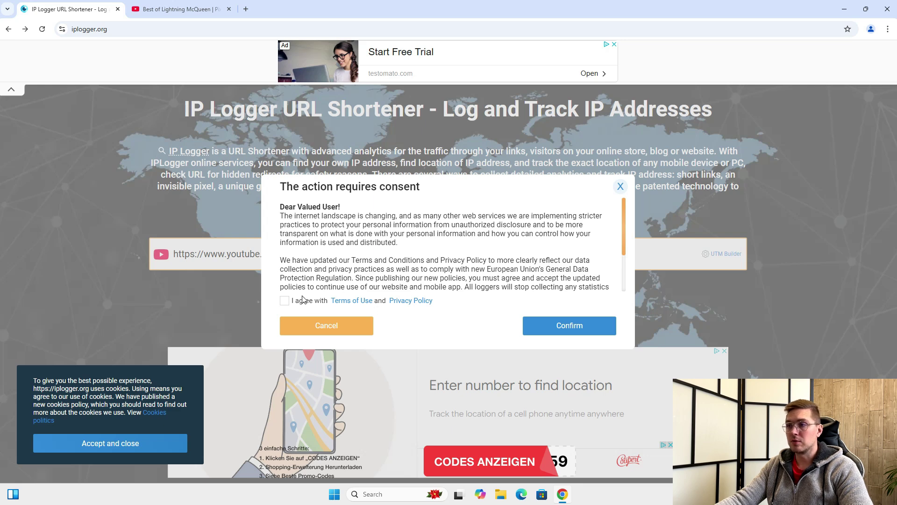
{"action": "left_click", "coordinate": [559, 327]}
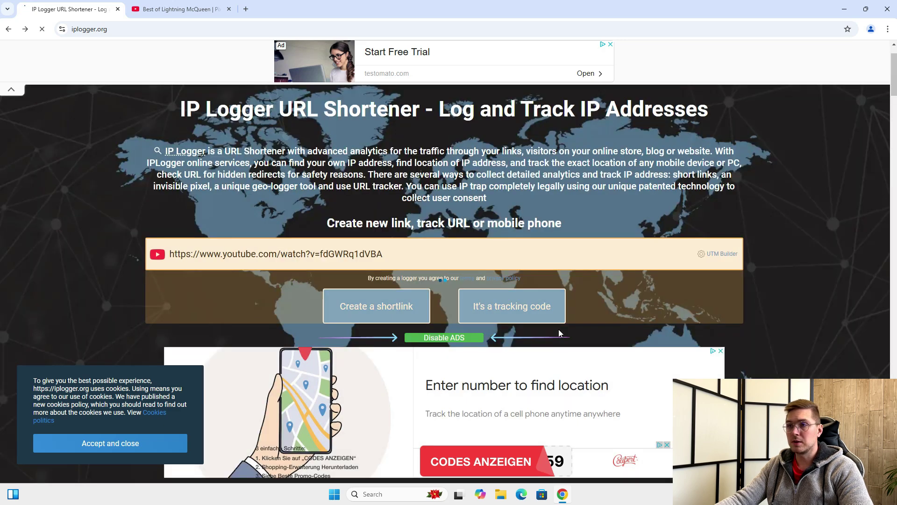
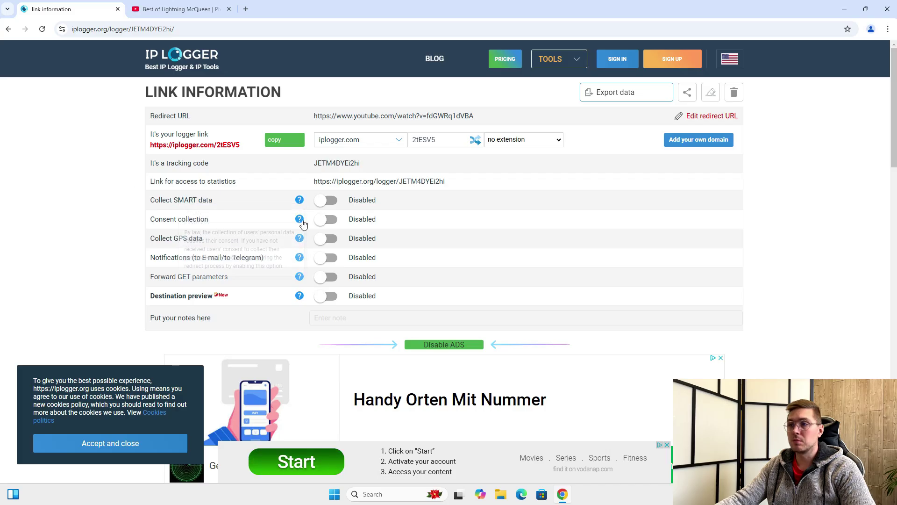
Step: Show the help explanation for the Consent collection option in the link information
{"action": "mouse_move", "coordinate": [301, 221]}
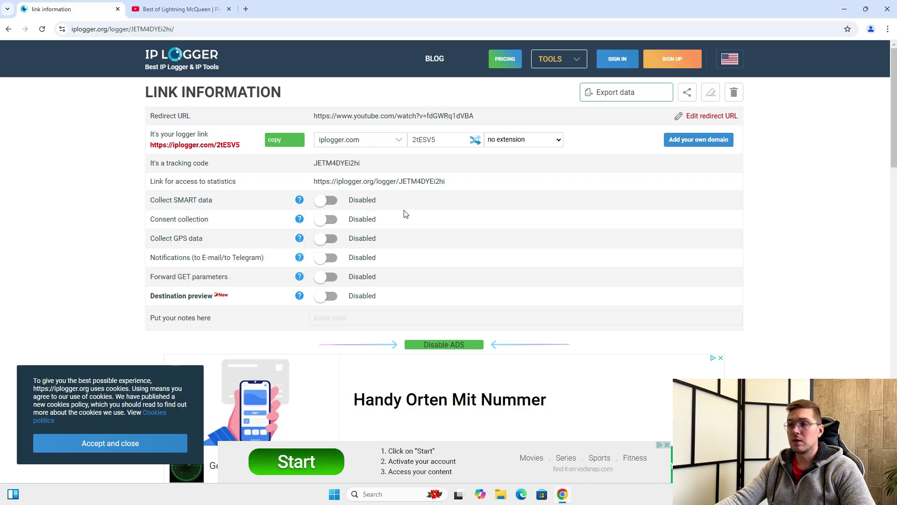
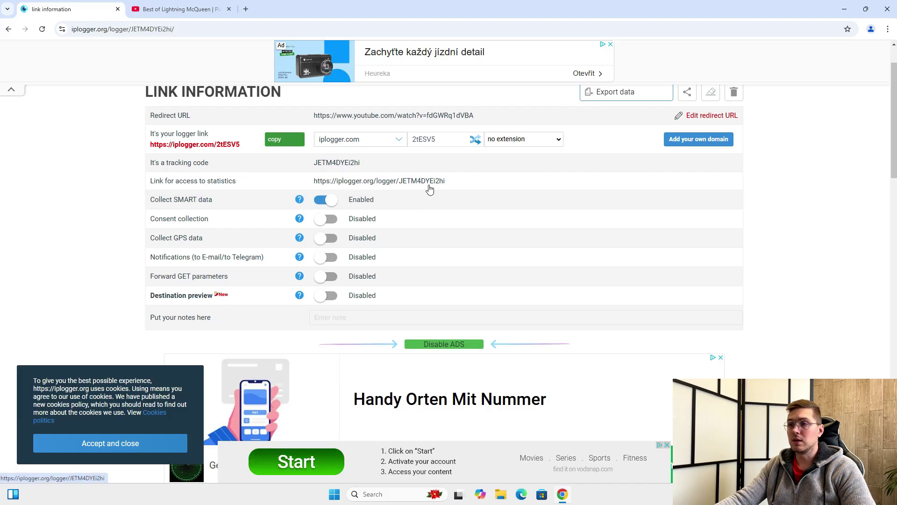
Step: Visit the copied logger link iplogger.com/2tESV5 in a new browser tab, completing the human verification, and pause the YouTube video
{"action": "scroll", "coordinate": [429, 189], "scroll_direction": "down", "scroll_amount": 6}
{"action": "scroll", "coordinate": [427, 185], "scroll_direction": "up", "scroll_amount": 6}
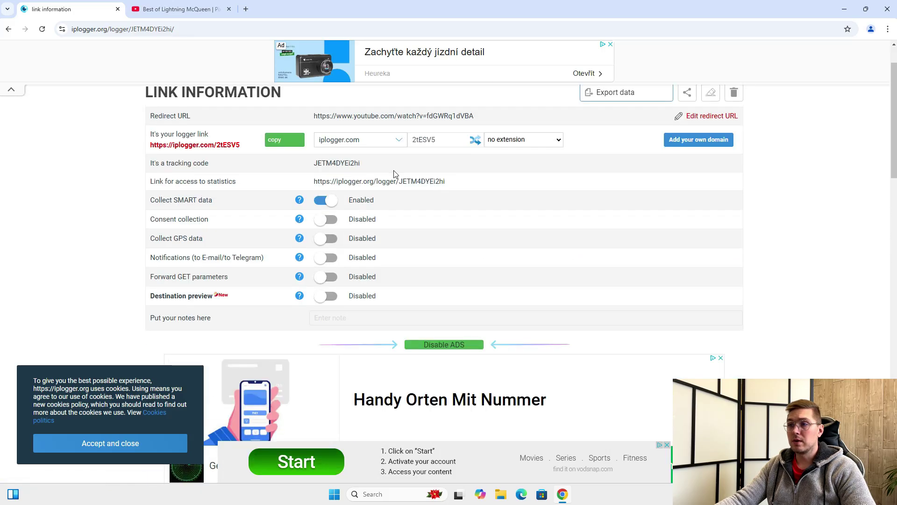
{"action": "left_click", "coordinate": [246, 9]}
{"action": "type", "text": "https://iplogger.com/2tESV5"}
{"action": "key", "text": "Return"}
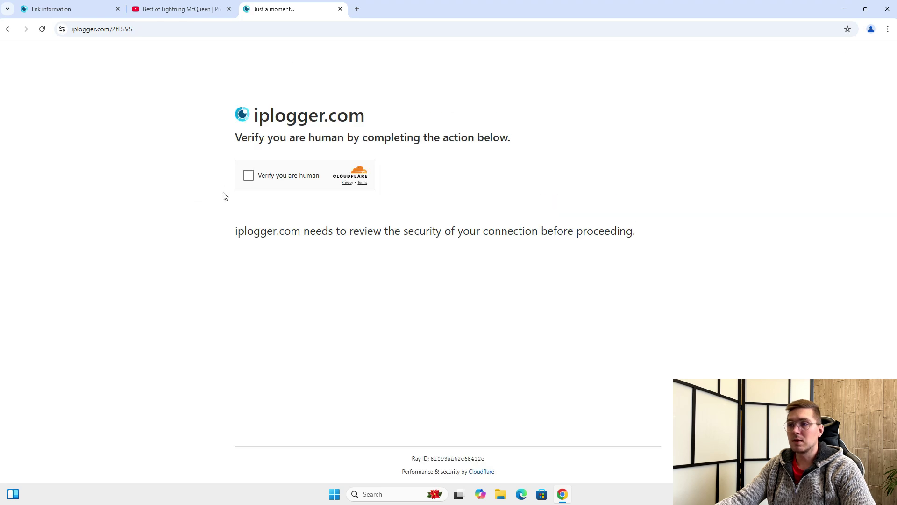
{"action": "left_click", "coordinate": [248, 176]}
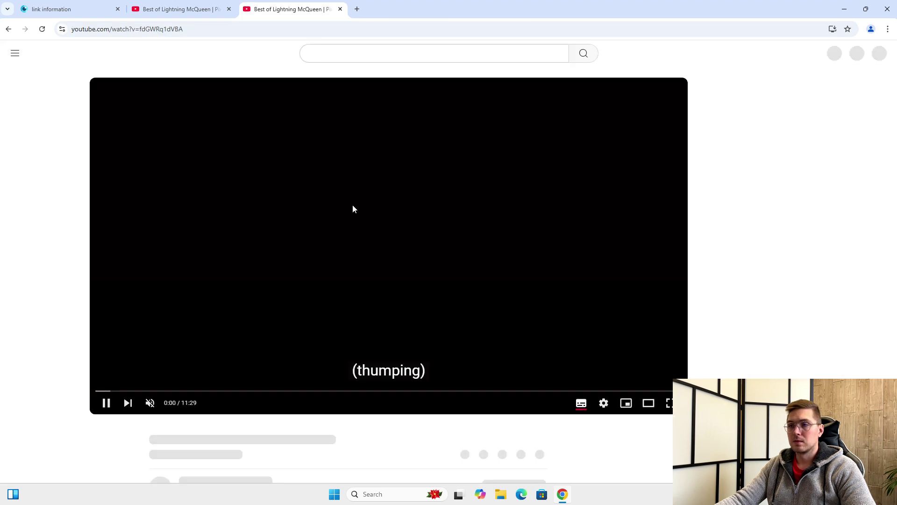
{"action": "left_click", "coordinate": [282, 204]}
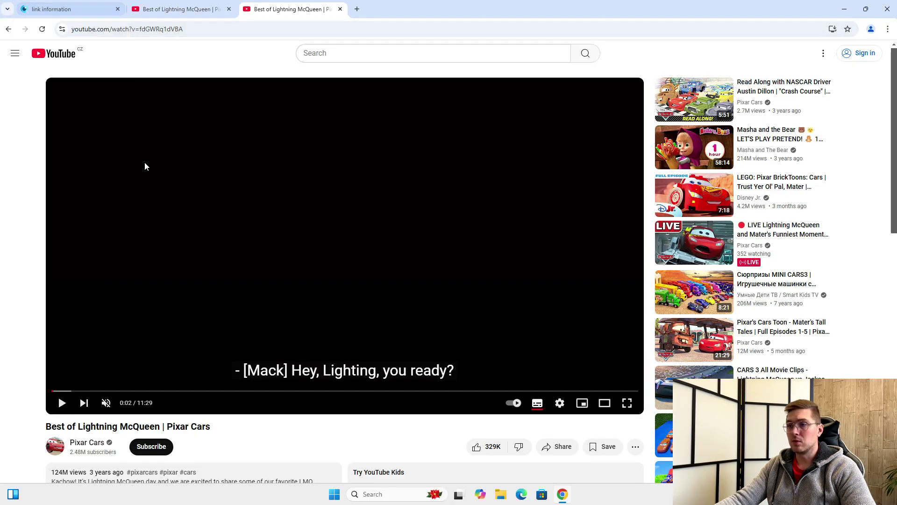
Step: Return to the link information page, dismiss the advertisement overlay and show the Visitors log
{"action": "left_click", "coordinate": [75, 10]}
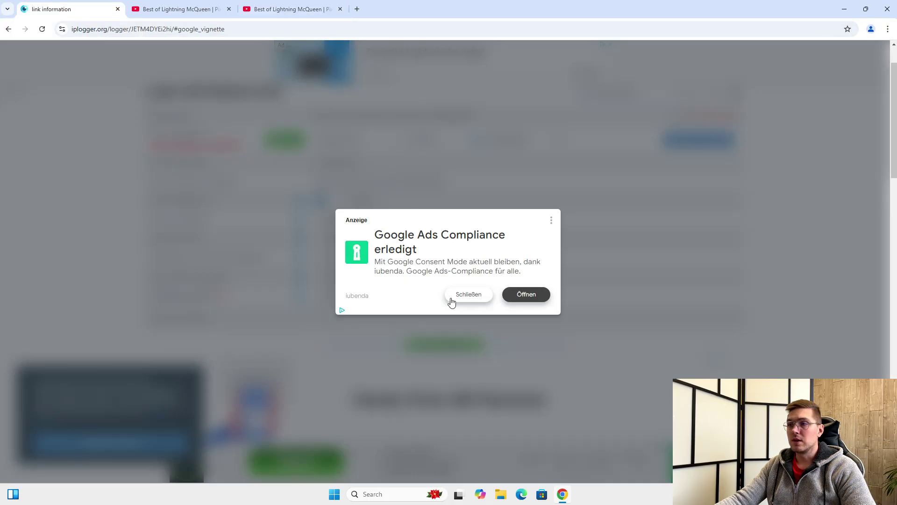
{"action": "left_click", "coordinate": [470, 295]}
{"action": "scroll", "coordinate": [348, 236], "scroll_direction": "down", "scroll_amount": 7}
{"action": "scroll", "coordinate": [308, 224], "scroll_direction": "down", "scroll_amount": 2}
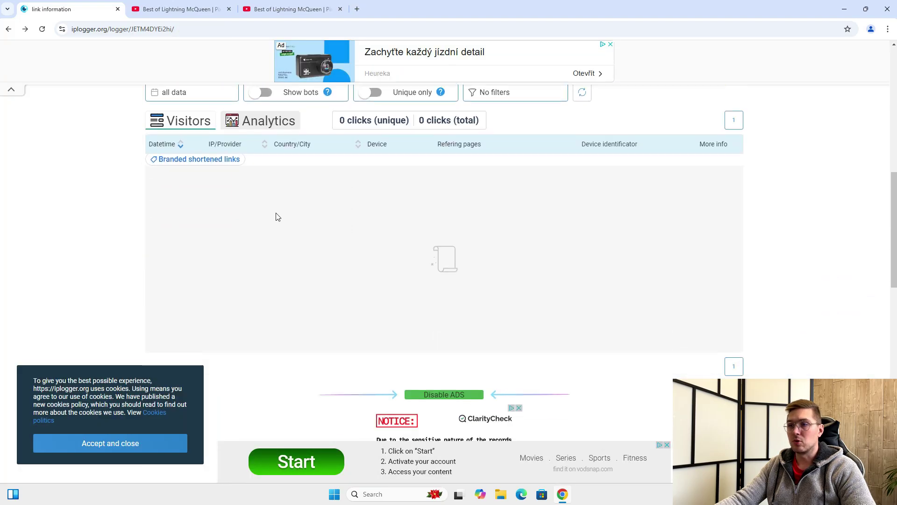
Step: Review the Analytics view for the tracking link and return to the Visitors view
{"action": "left_click", "coordinate": [261, 124]}
{"action": "scroll", "coordinate": [217, 145], "scroll_direction": "down", "scroll_amount": 3}
{"action": "scroll", "coordinate": [215, 150], "scroll_direction": "down", "scroll_amount": 7}
{"action": "scroll", "coordinate": [194, 136], "scroll_direction": "up", "scroll_amount": 1}
{"action": "left_click", "coordinate": [188, 121]}
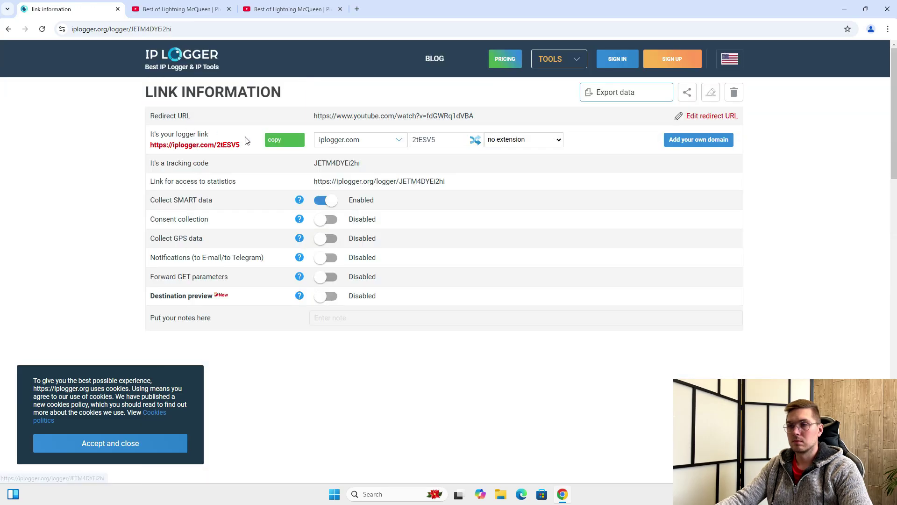
Step: Check the Visitors log for the recorded click and its device details on the link information page
{"action": "scroll", "coordinate": [261, 140], "scroll_direction": "down", "scroll_amount": 4}
{"action": "scroll", "coordinate": [261, 142], "scroll_direction": "down", "scroll_amount": 3}
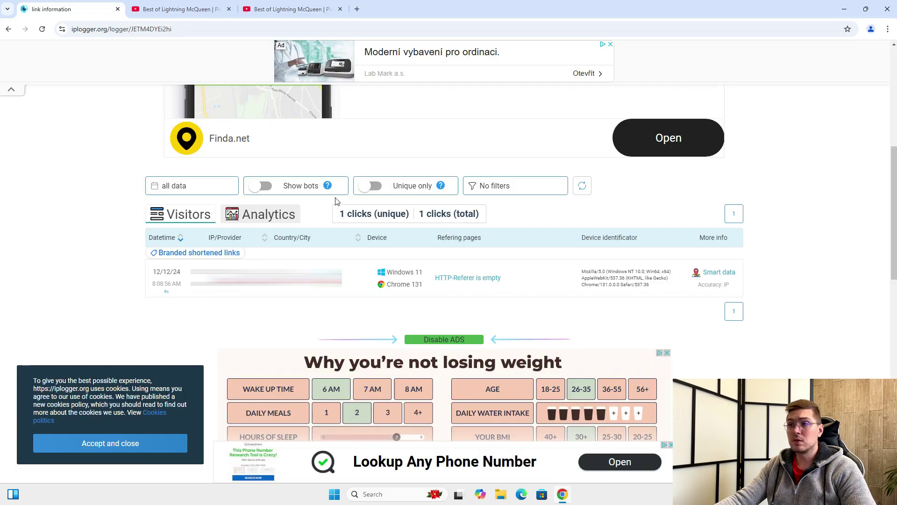
{"action": "scroll", "coordinate": [336, 187], "scroll_direction": "up", "scroll_amount": 5}
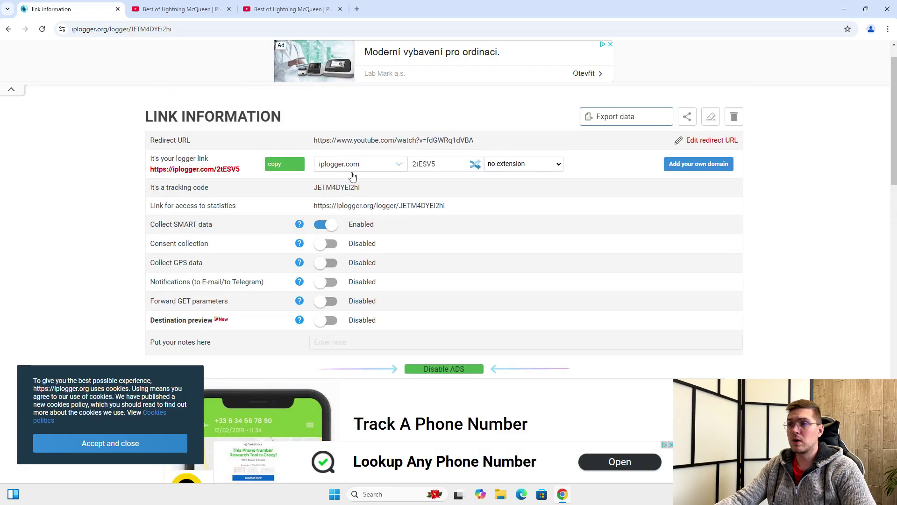
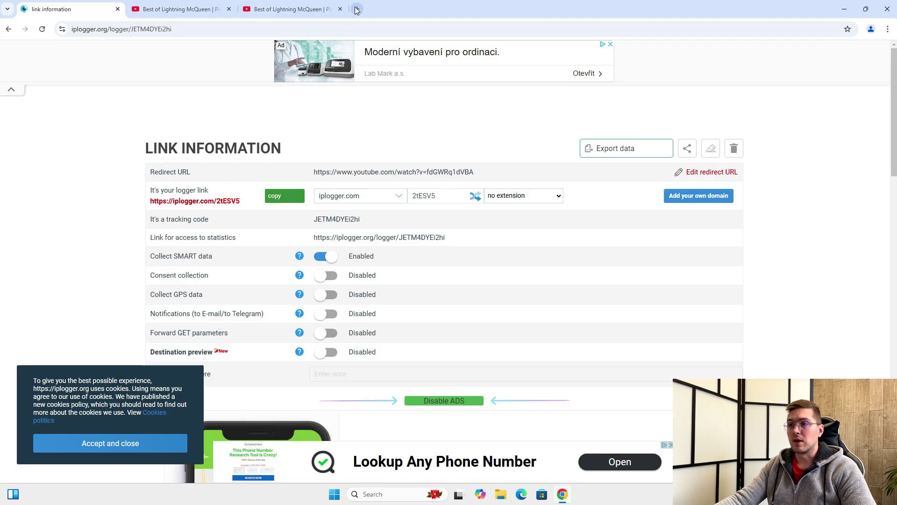
Step: Search for bitly in a new browser tab and open the official Bitly website
{"action": "left_click", "coordinate": [357, 8]}
{"action": "type", "text": "bitly"}
{"action": "key", "text": "Return"}
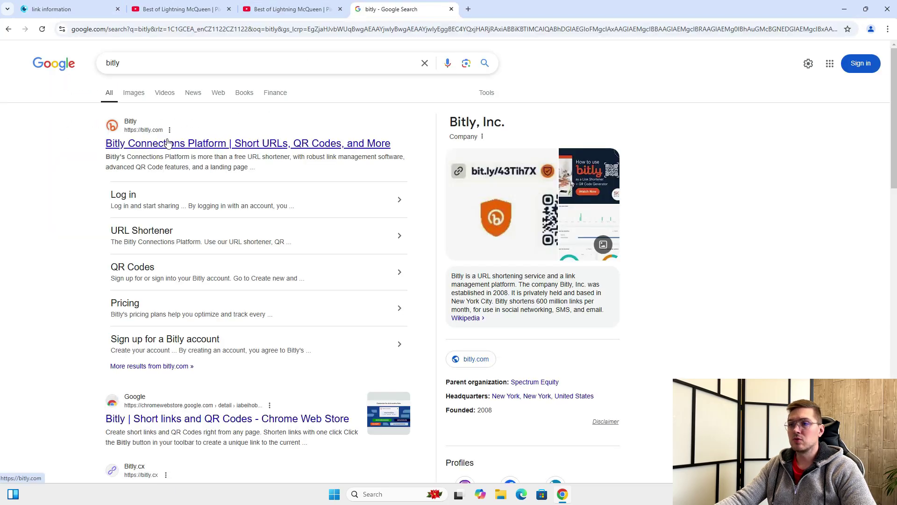
{"action": "left_click", "coordinate": [167, 143]}
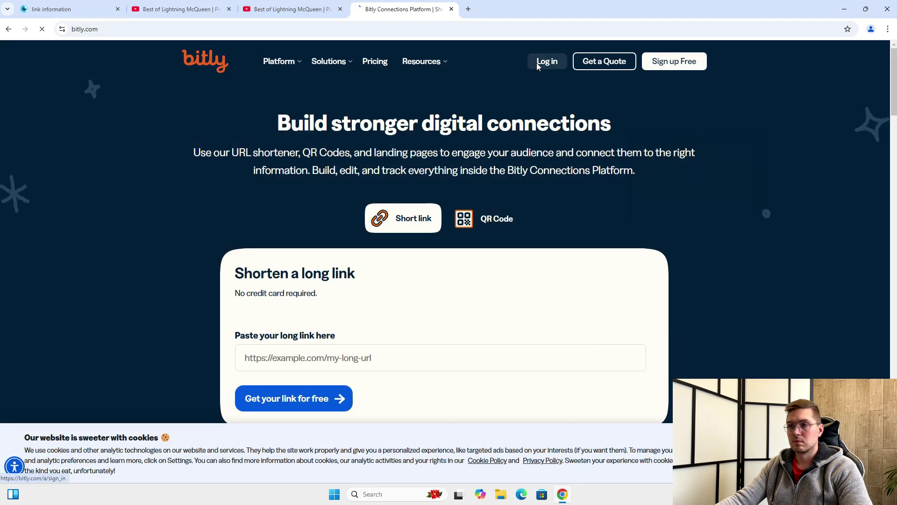
Step: Log in to the Bitly account with the account e-mail and password
{"action": "left_click", "coordinate": [537, 63]}
{"action": "left_click", "coordinate": [279, 277]}
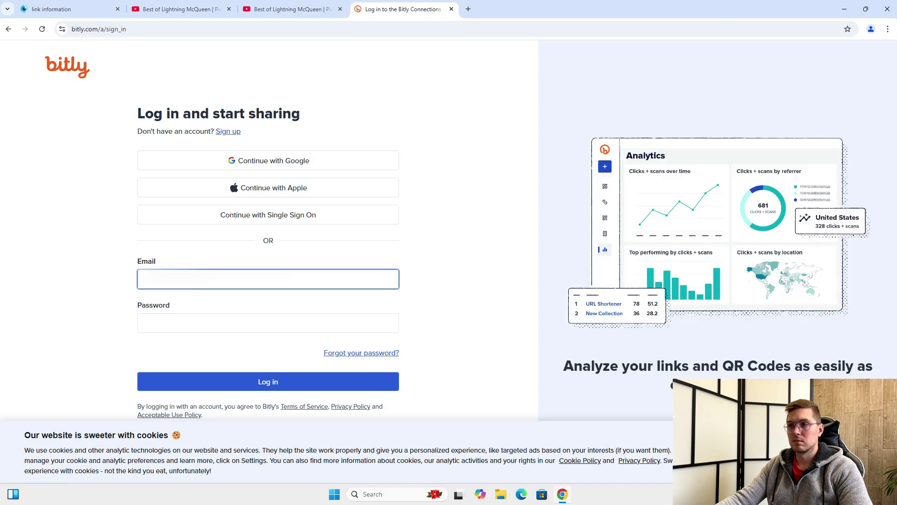
{"action": "key", "text": "ctrl+v"}
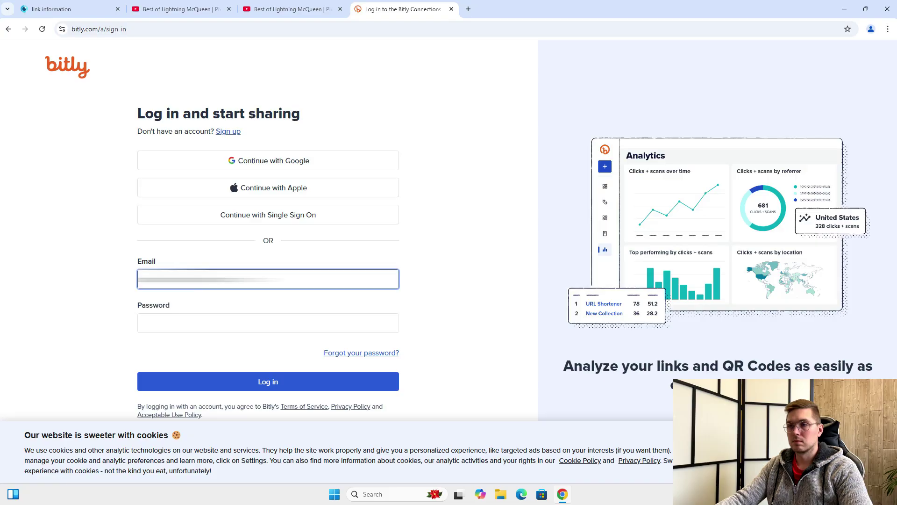
{"action": "left_click", "coordinate": [211, 322]}
{"action": "key", "text": "ctrl+v"}
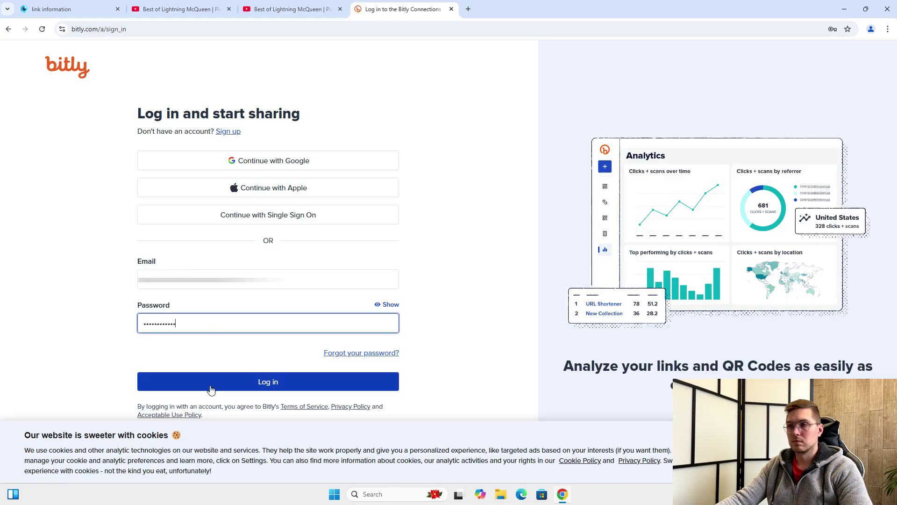
{"action": "left_click", "coordinate": [224, 389]}
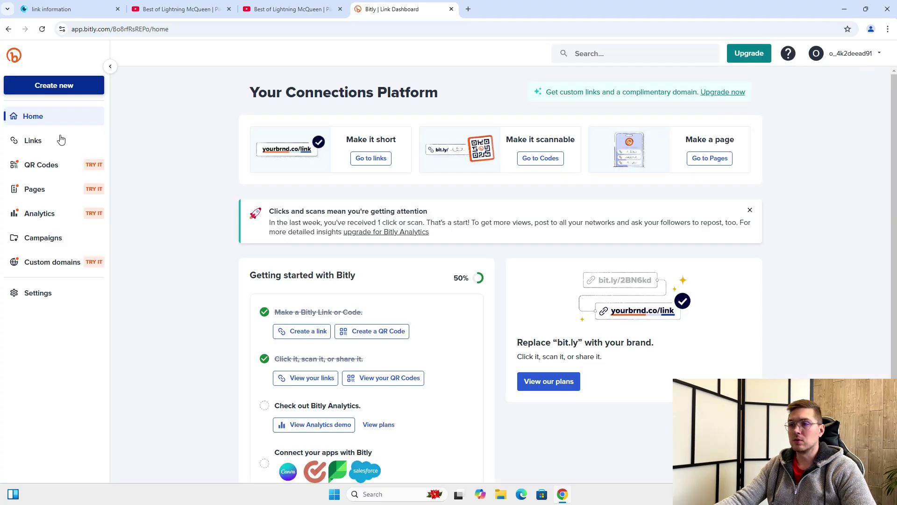
Step: Start creating a new short link in Bitly
{"action": "left_click", "coordinate": [55, 86]}
{"action": "left_click", "coordinate": [133, 94]}
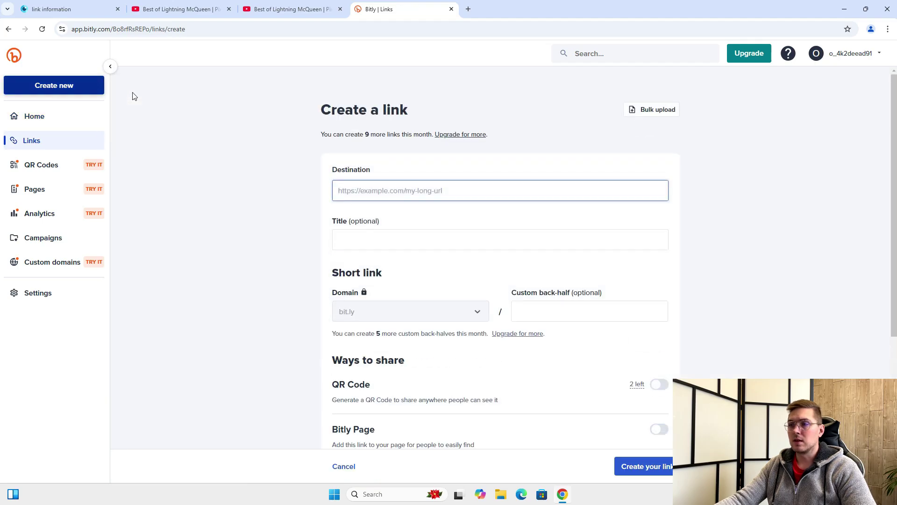
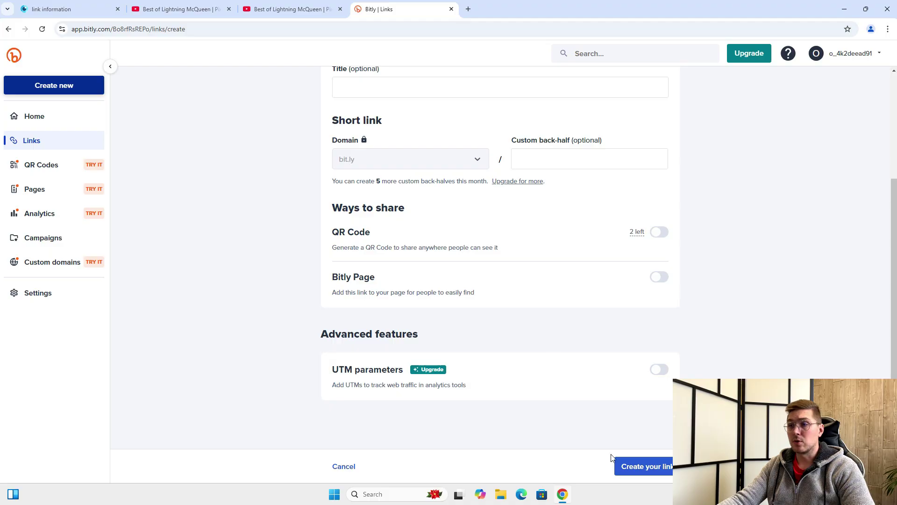
Step: Create the Bitly short link for the IP Logger tracking URL with the default settings and copy it
{"action": "left_click", "coordinate": [618, 461]}
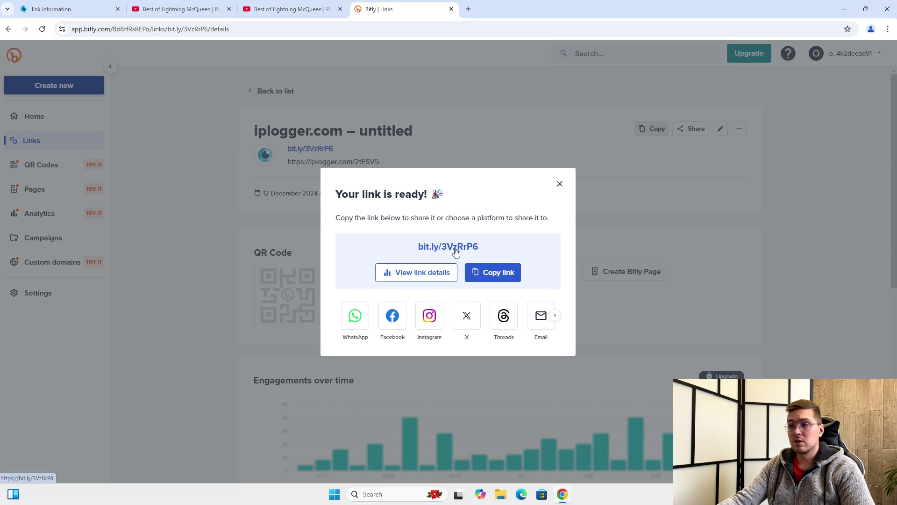
{"action": "left_click", "coordinate": [484, 274]}
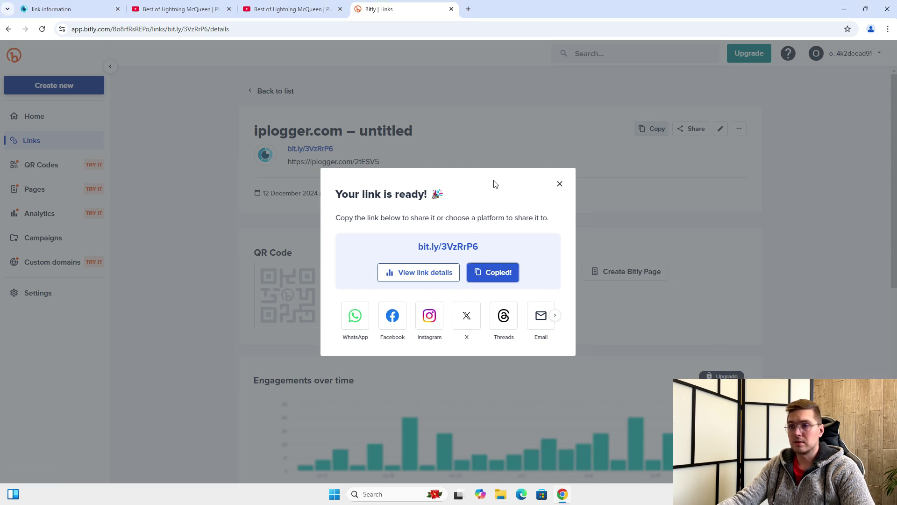
Step: Open the copied Bitly short link in a new browser tab to test its redirect
{"action": "left_click", "coordinate": [469, 9]}
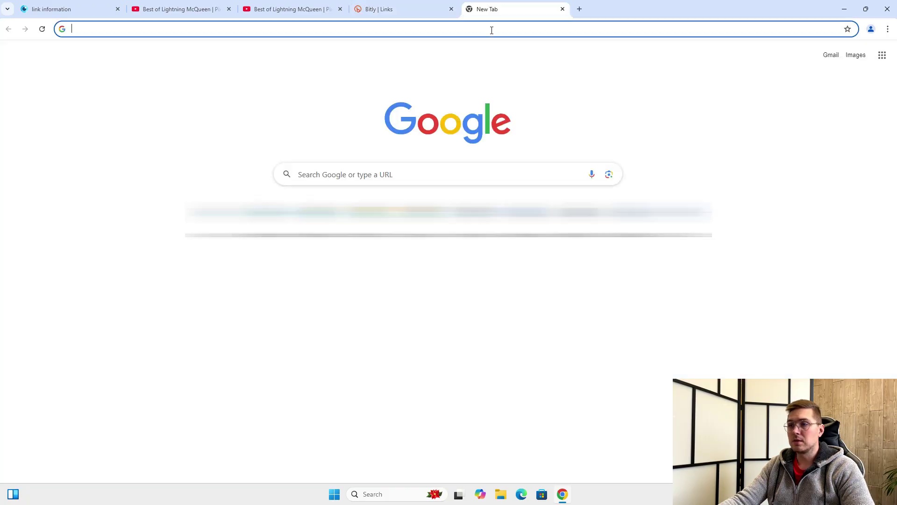
{"action": "key", "text": "ctrl+v"}
{"action": "key", "text": "Return"}
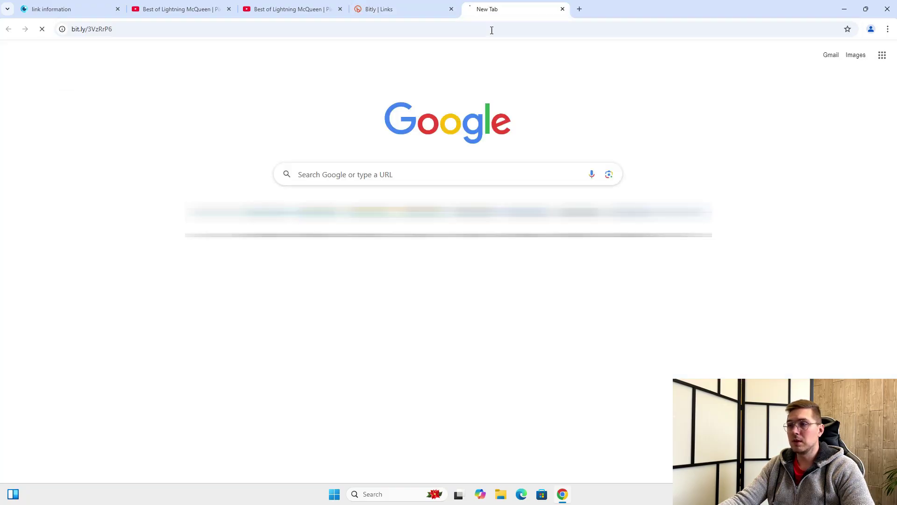
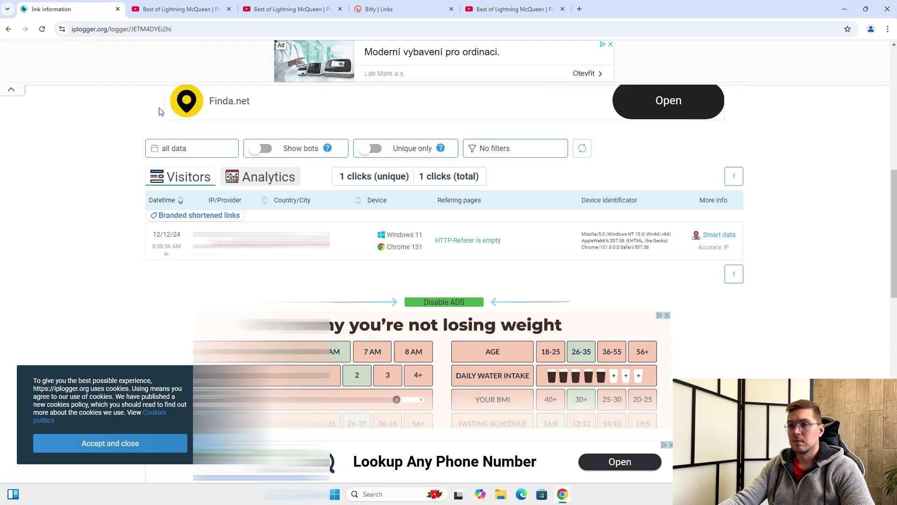
Step: Reload the IP Logger link information page to check the visitor log for the Bitly test visit and review the link settings
{"action": "scroll", "coordinate": [118, 75], "scroll_direction": "up", "scroll_amount": 3}
{"action": "left_click", "coordinate": [42, 29]}
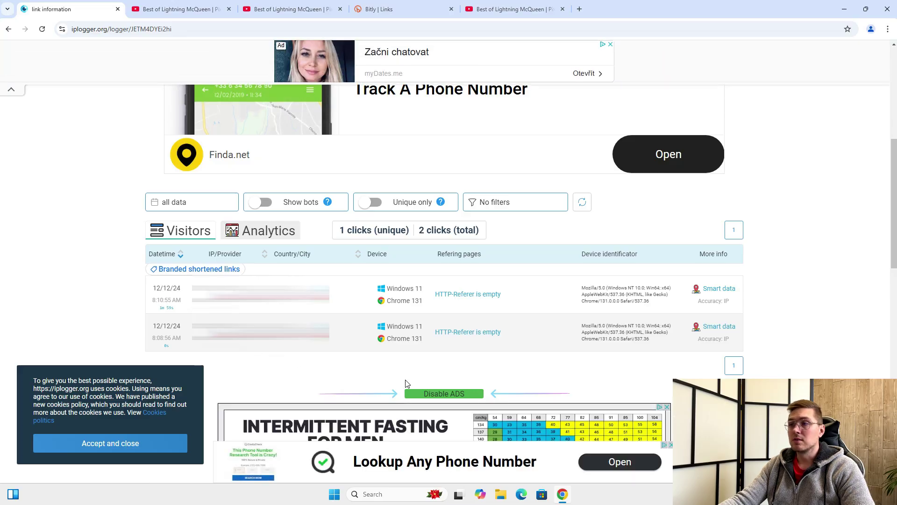
{"action": "scroll", "coordinate": [458, 353], "scroll_direction": "up", "scroll_amount": 8}
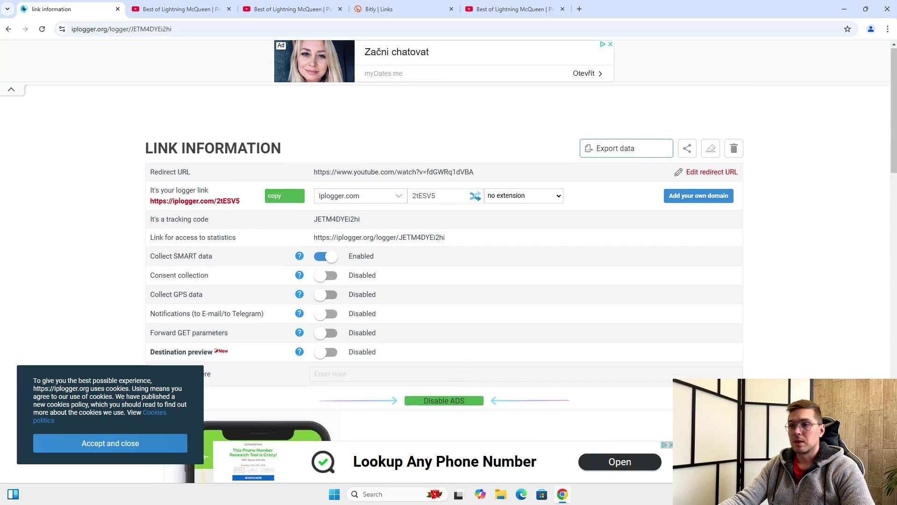
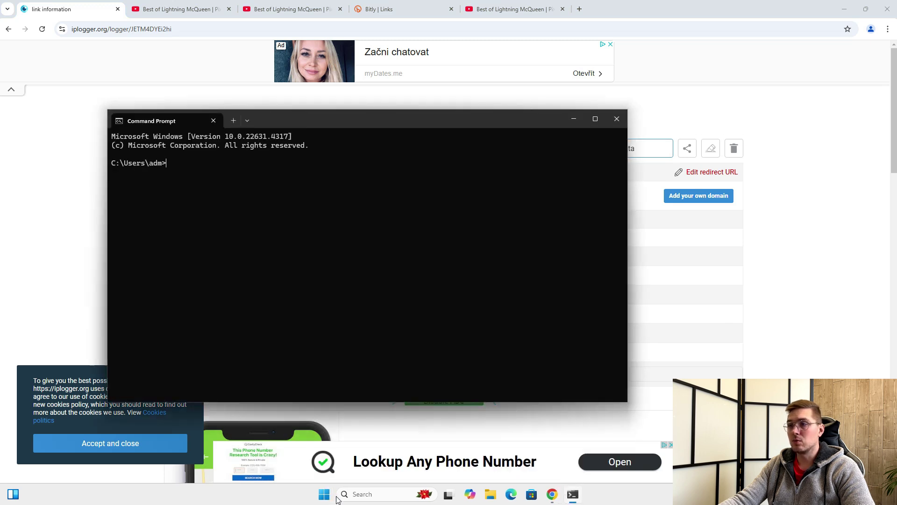
Step: Begin a curl command at the Command Prompt
{"action": "type", "text": "curl https://bit.ly/3VzRrP6"}
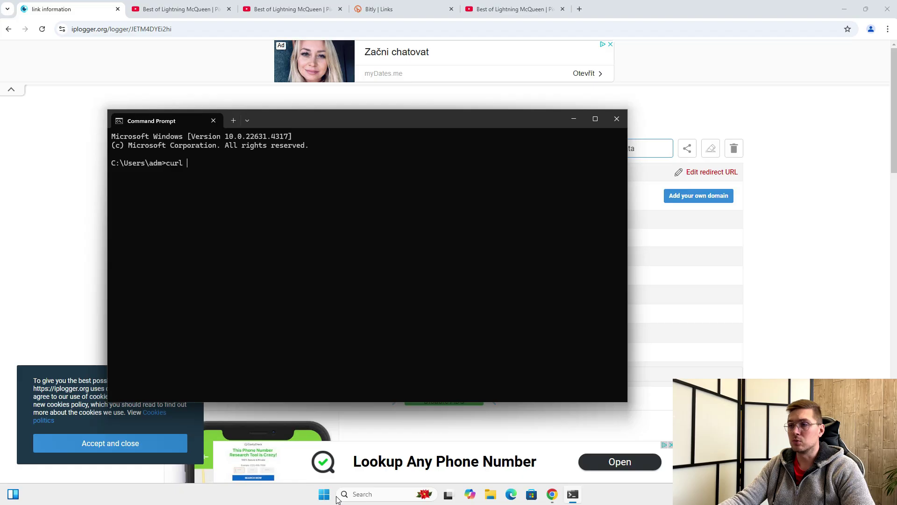
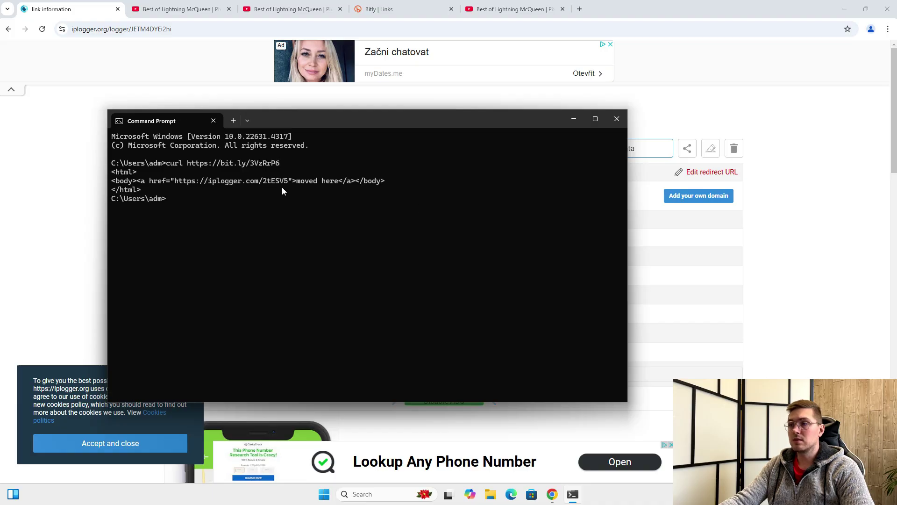
{"action": "left_click_drag", "start_coordinate": [113, 180], "coordinate": [382, 182]}
{"action": "left_click", "coordinate": [364, 207]}
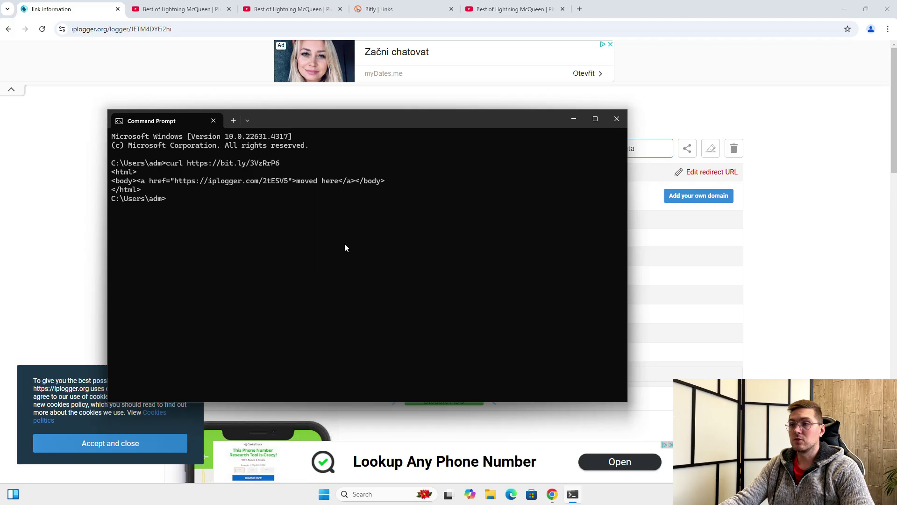
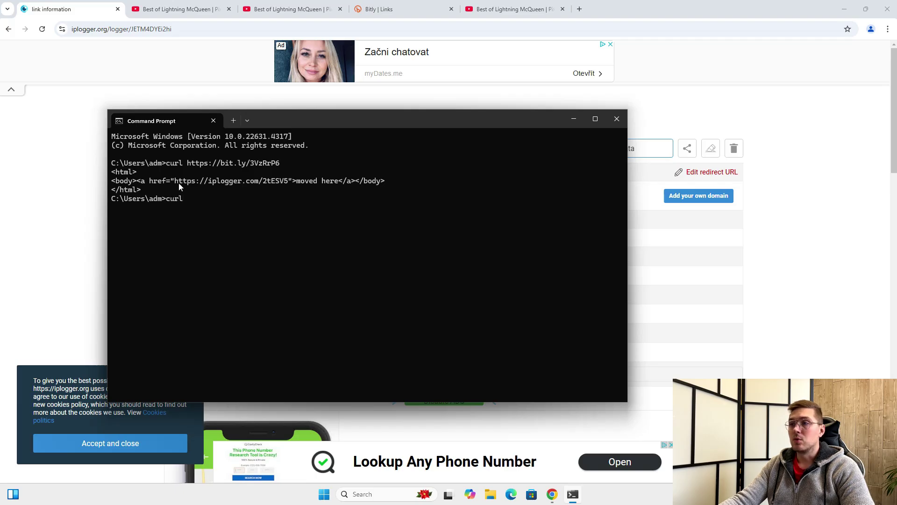
{"action": "left_click_drag", "start_coordinate": [176, 183], "coordinate": [285, 183]}
{"action": "key", "text": "ctrl+c"}
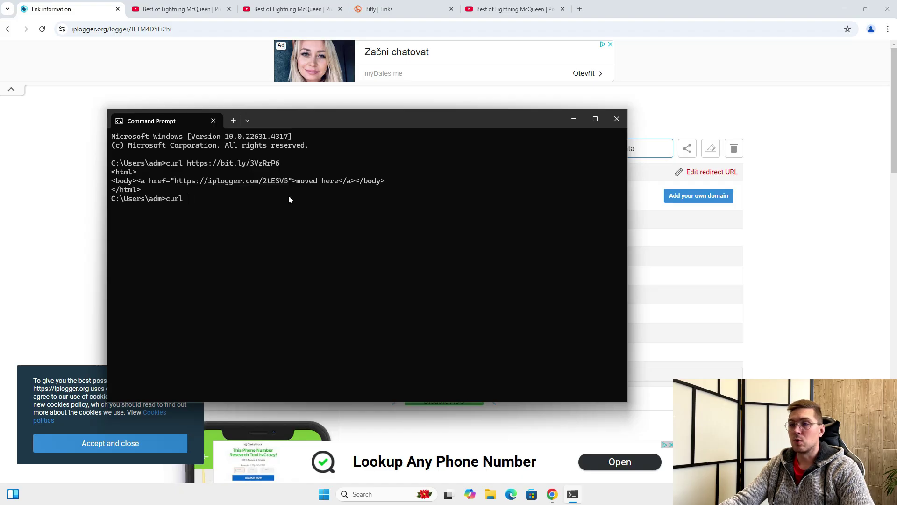